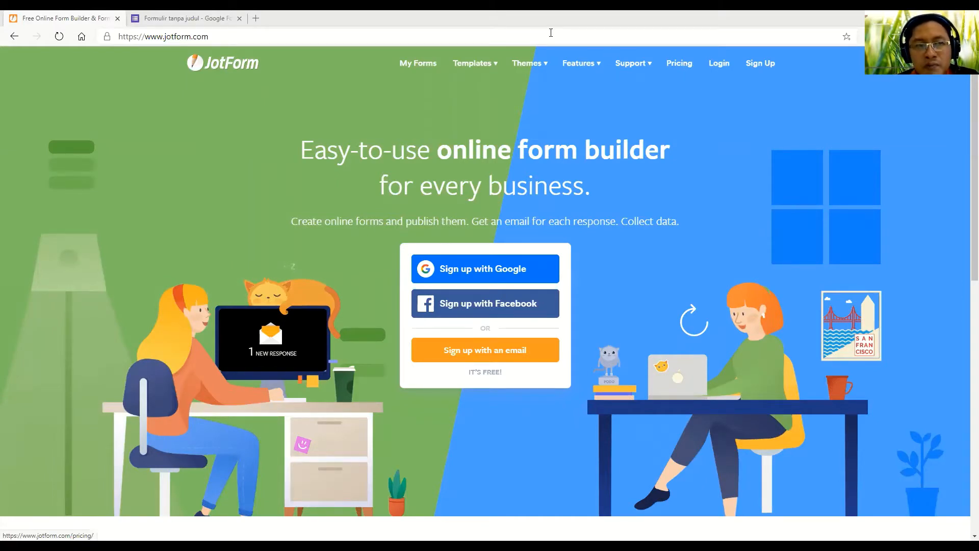
# - Switch to the untitled Google Forms form, check its installed add-ons, and open the add-on marketplace
pyautogui.click(184, 18)
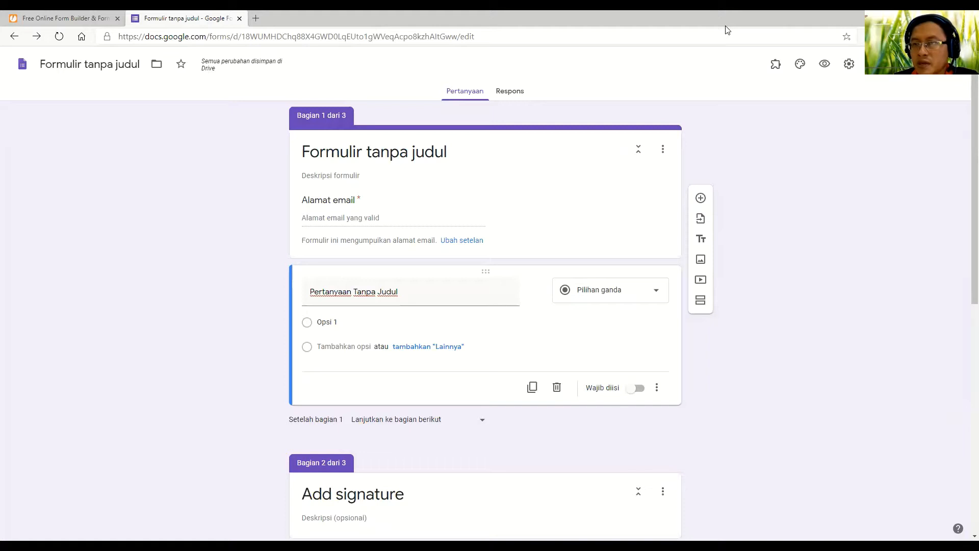
pyautogui.click(775, 65)
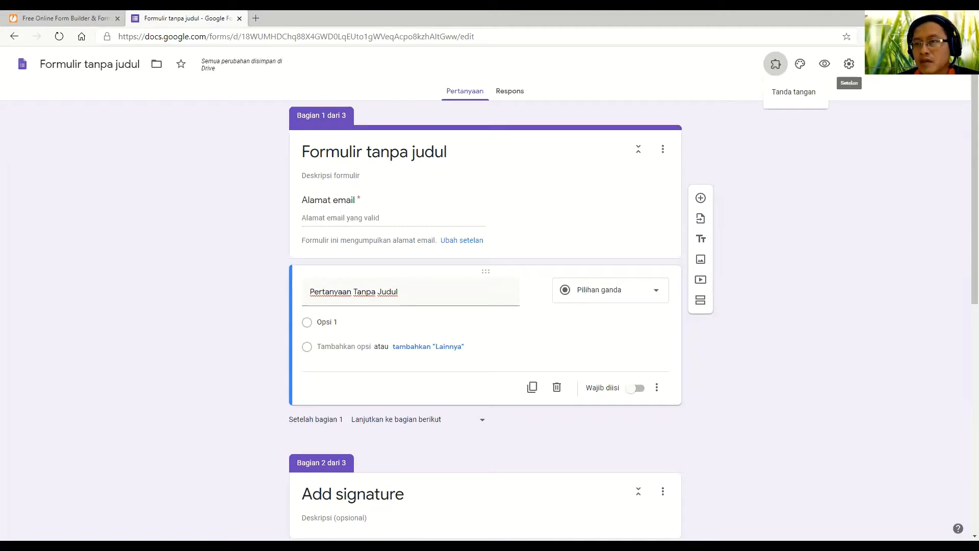
pyautogui.click(930, 66)
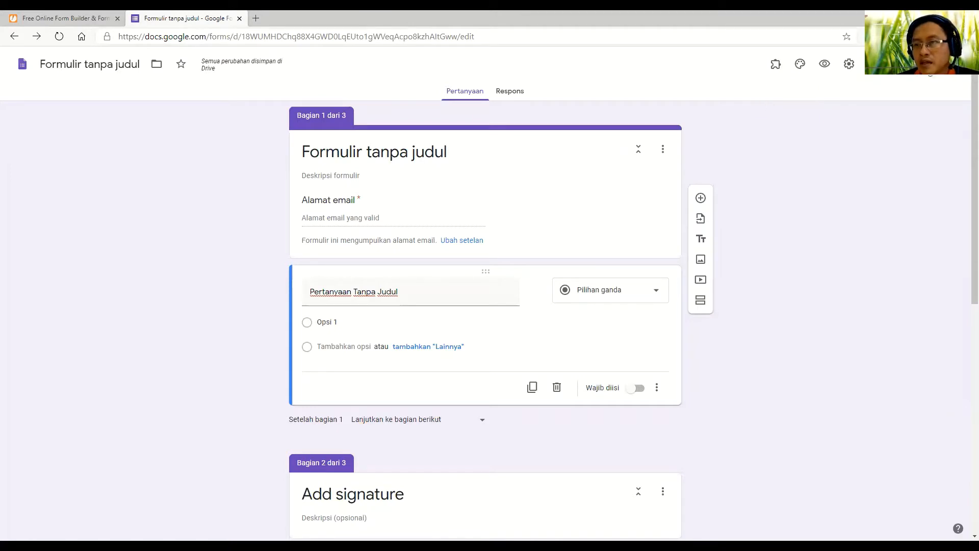
pyautogui.click(927, 65)
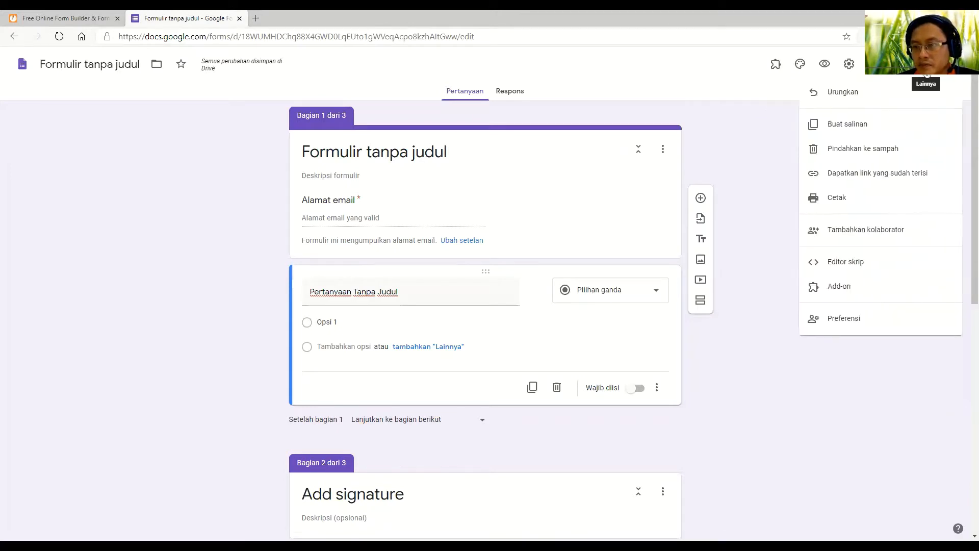
pyautogui.click(848, 296)
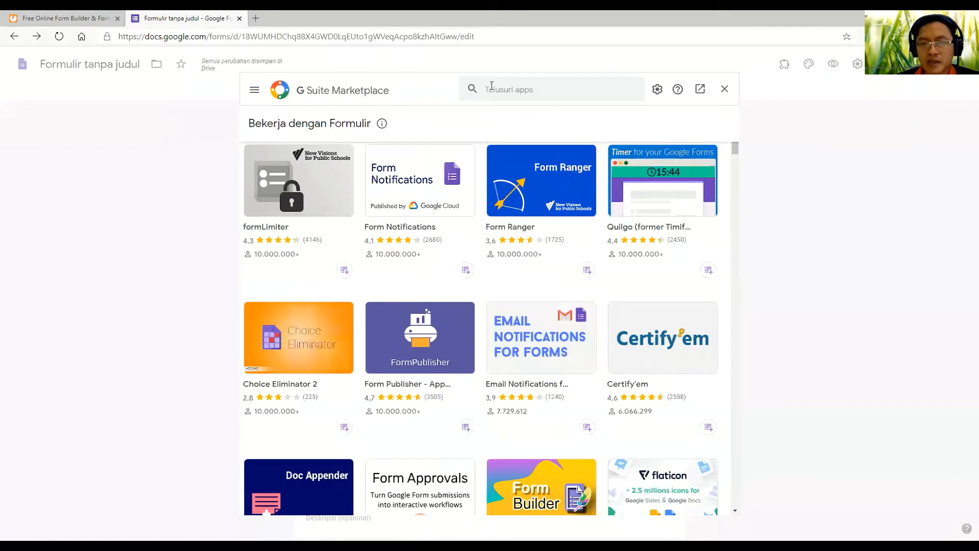
# - Search the G Suite Marketplace for the Signature add-on
pyautogui.click(492, 86)
pyautogui.write('s')
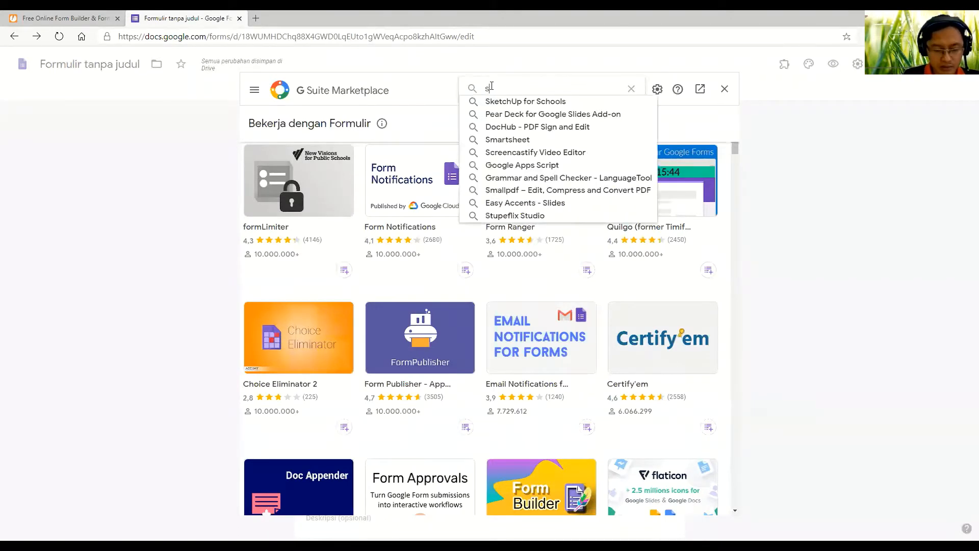
pyautogui.write('igna')
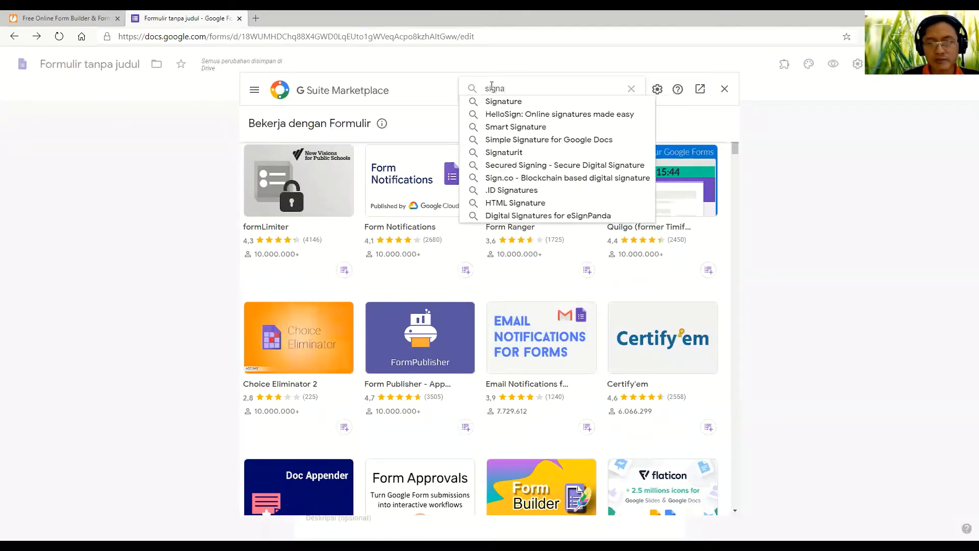
pyautogui.click(504, 102)
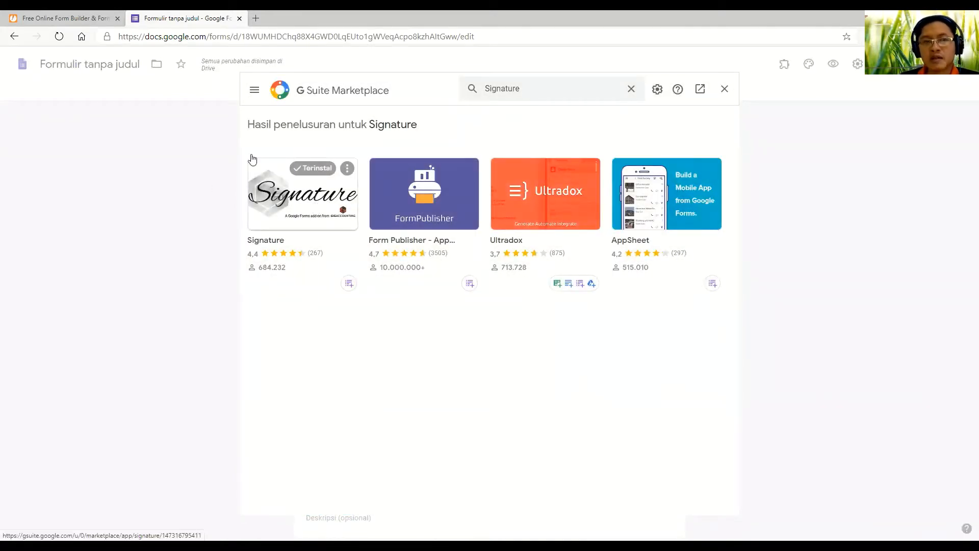
# - Leave the marketplace and the form, and return to the Google Forms overview of recent forms
pyautogui.click(14, 36)
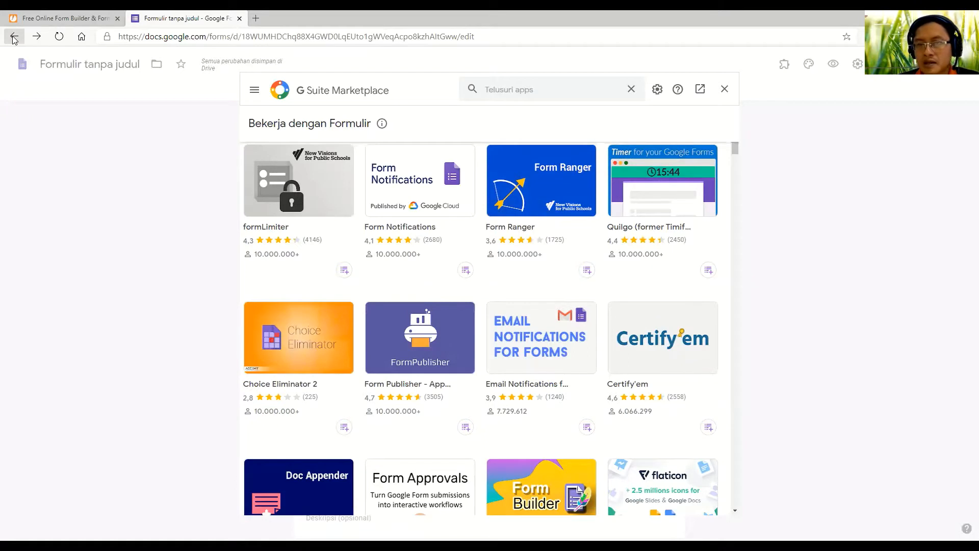
pyautogui.click(15, 38)
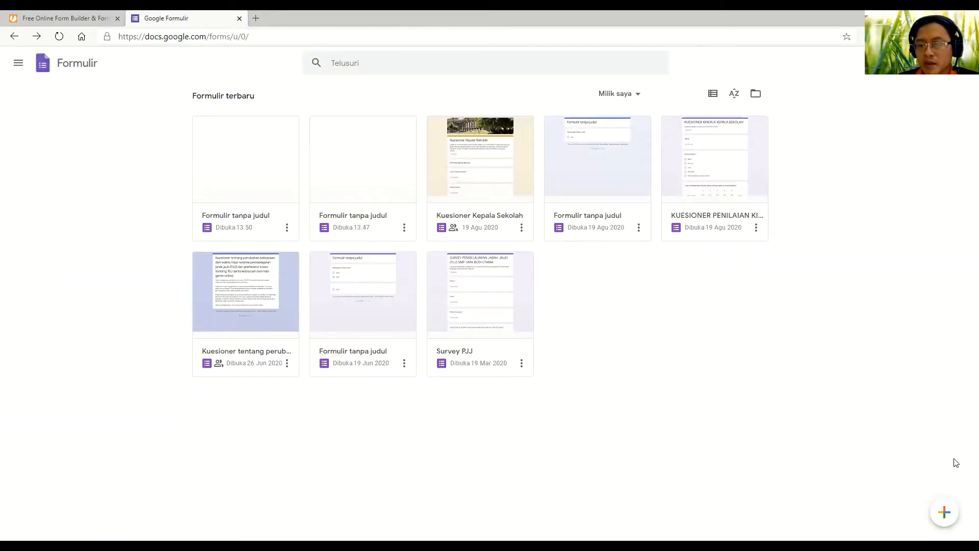
pyautogui.moveTo(947, 515)
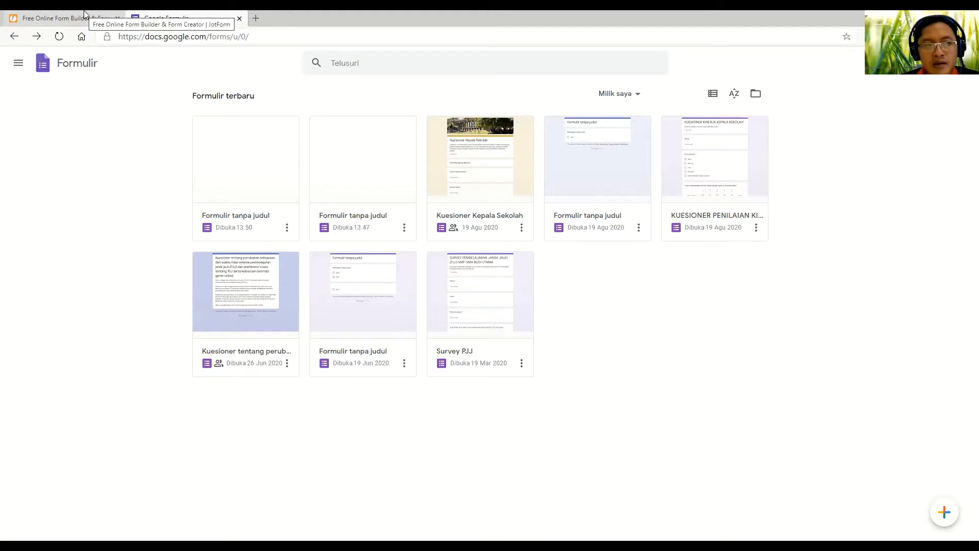
# - Switch to the JotForm website and log in with the Google account
pyautogui.click(84, 13)
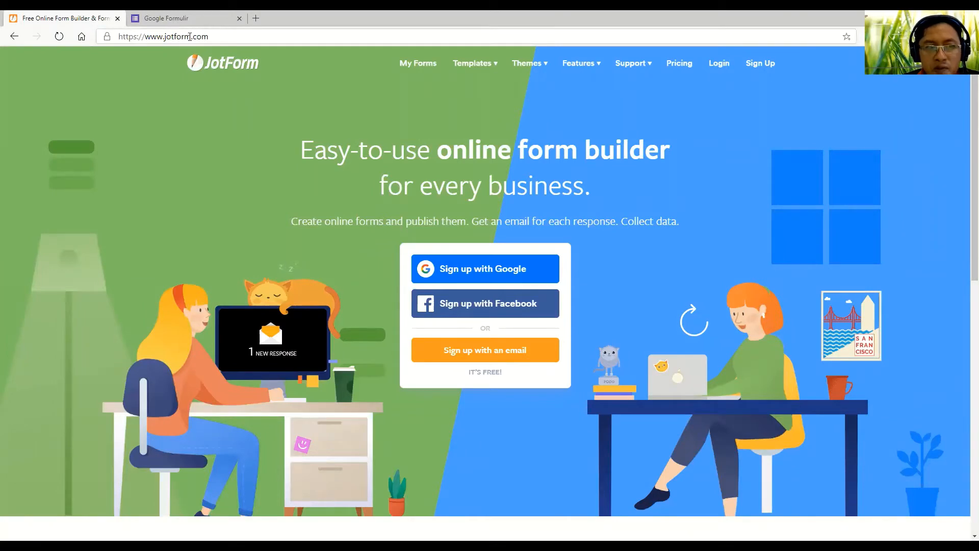
pyautogui.click(719, 65)
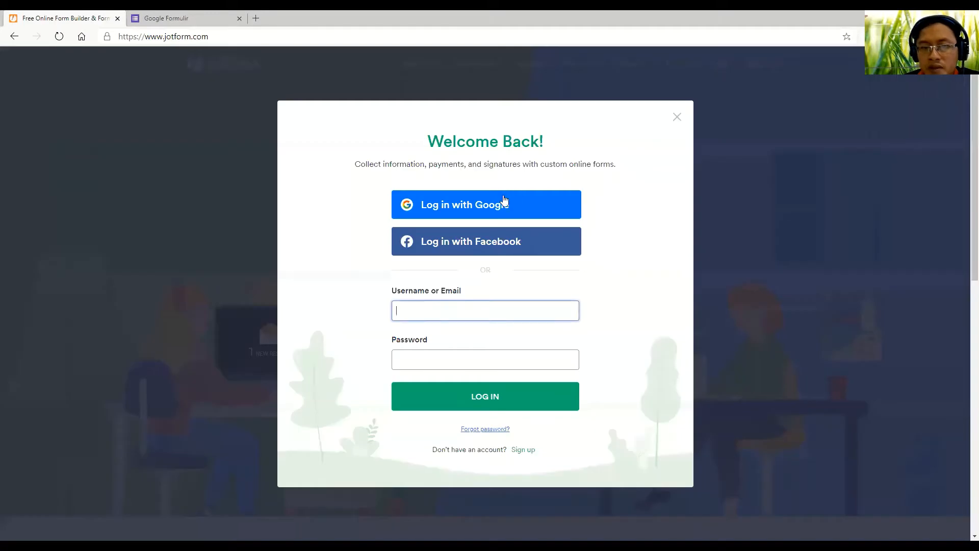
pyautogui.click(492, 210)
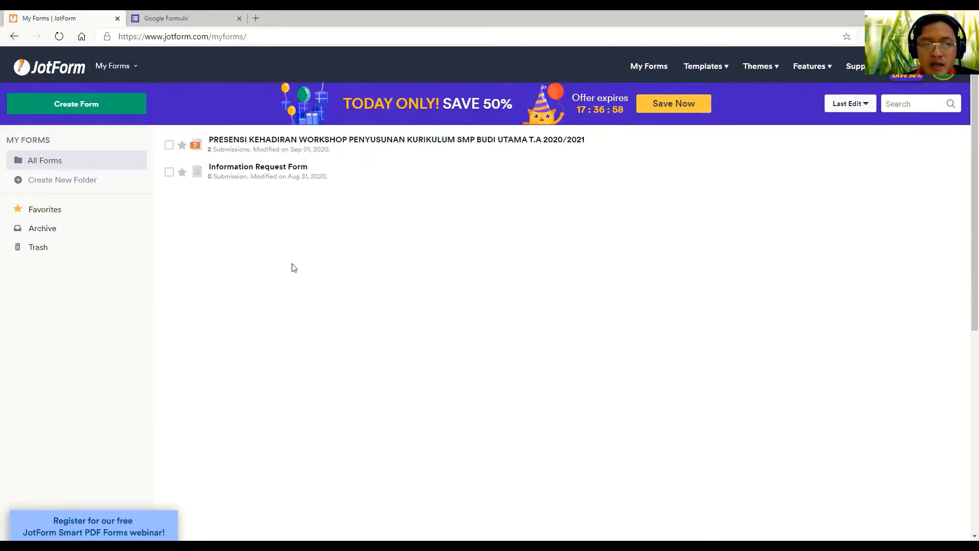
# - Create a new form from scratch using the Classic Form layout
pyautogui.click(68, 104)
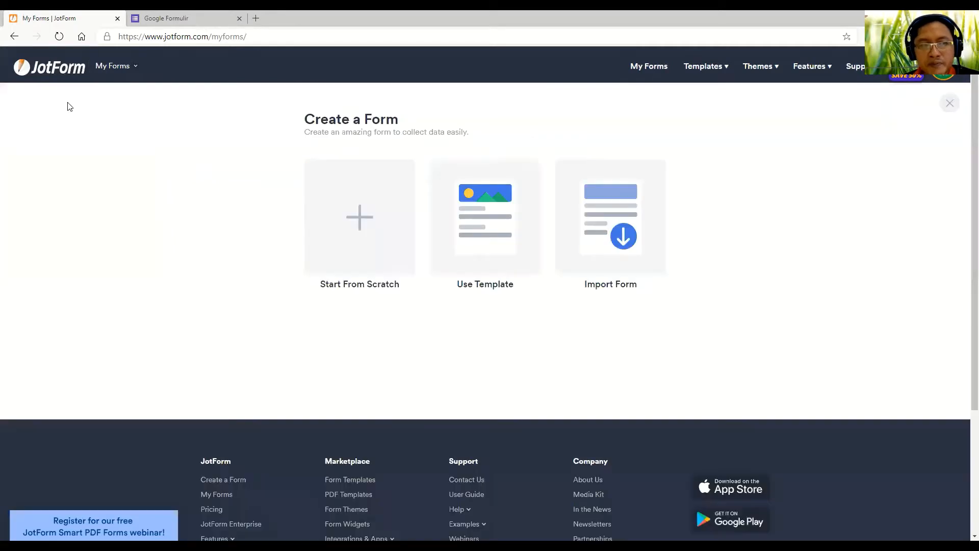
pyautogui.click(358, 217)
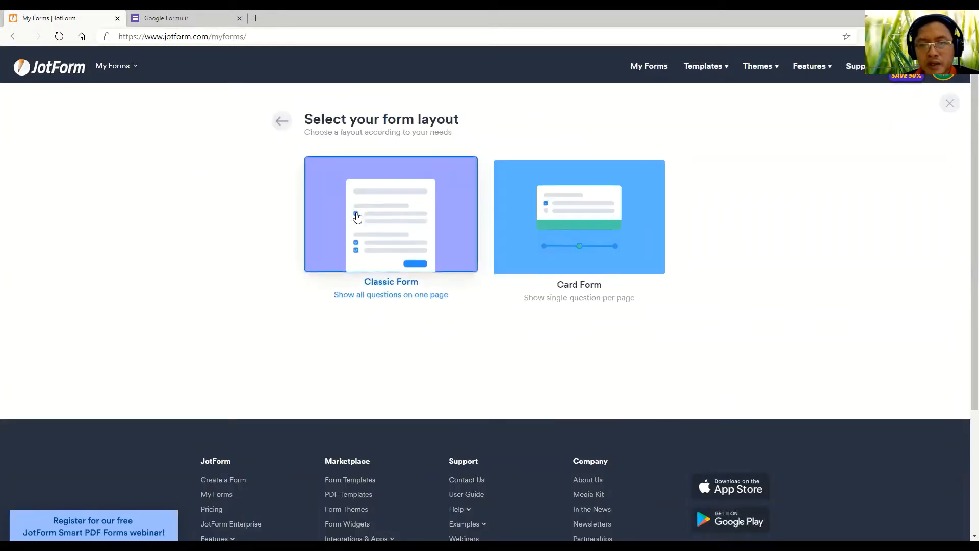
pyautogui.click(389, 284)
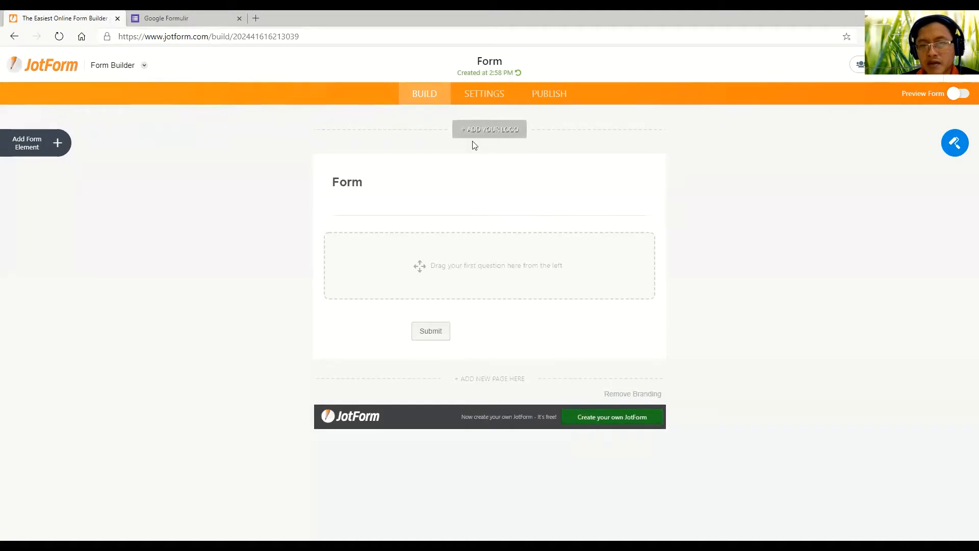
# - Add a logo above the form by searching the master file (M:) drive for "logo" and uploading "logo sekolah budi utama"
pyautogui.click(500, 133)
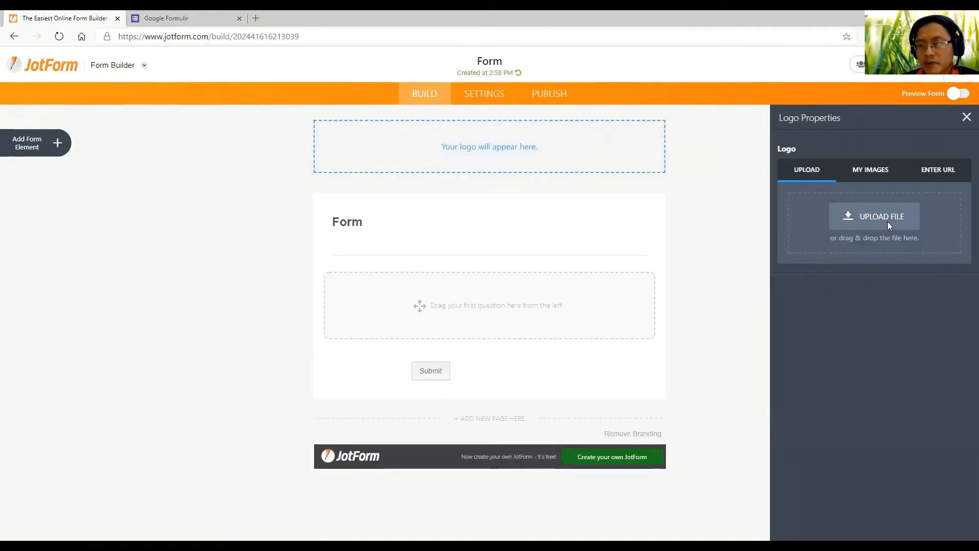
pyautogui.click(888, 225)
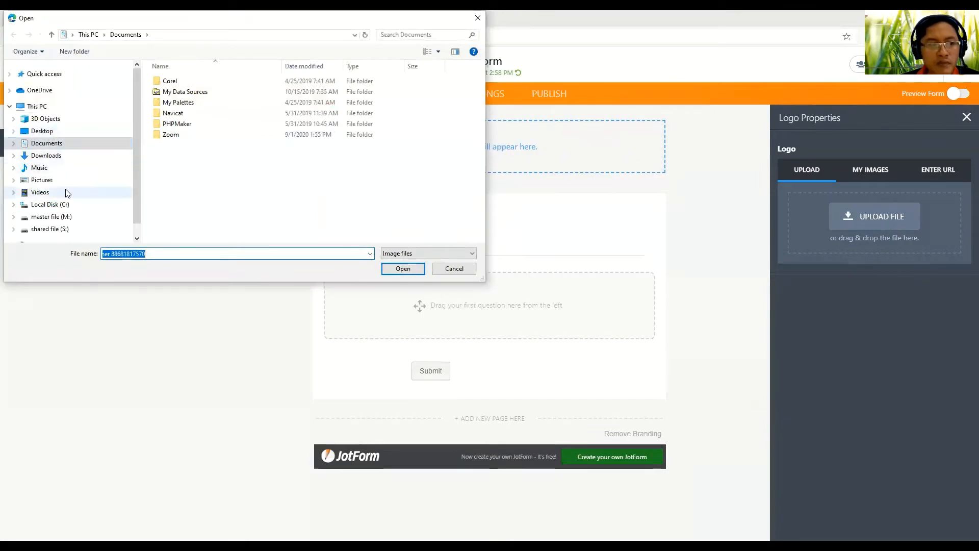
pyautogui.click(51, 217)
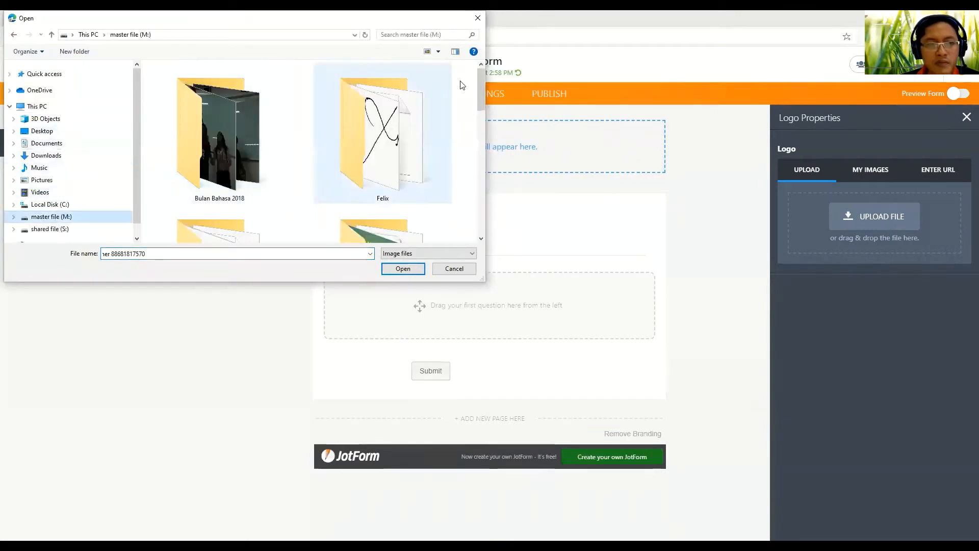
pyautogui.click(412, 36)
pyautogui.write('logo')
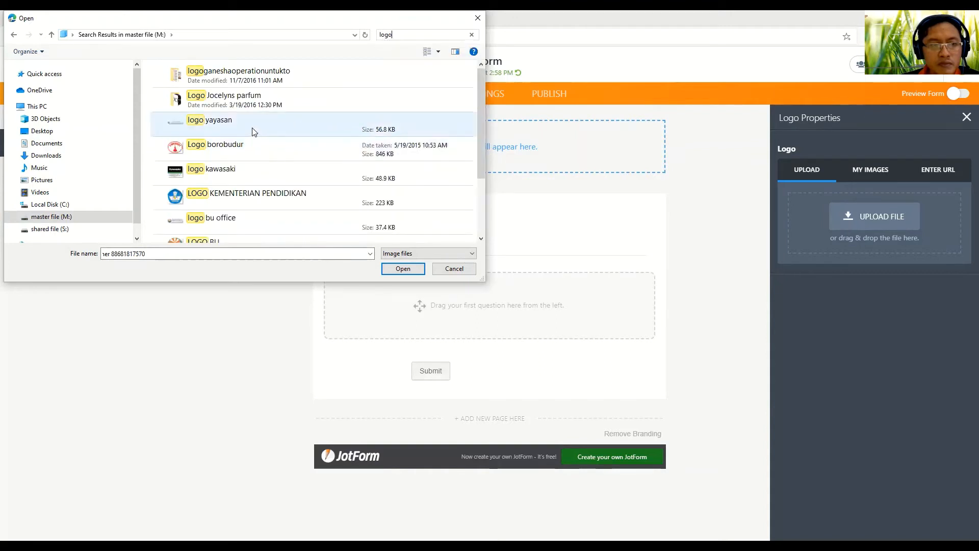
pyautogui.scroll(-1, 265, 143)
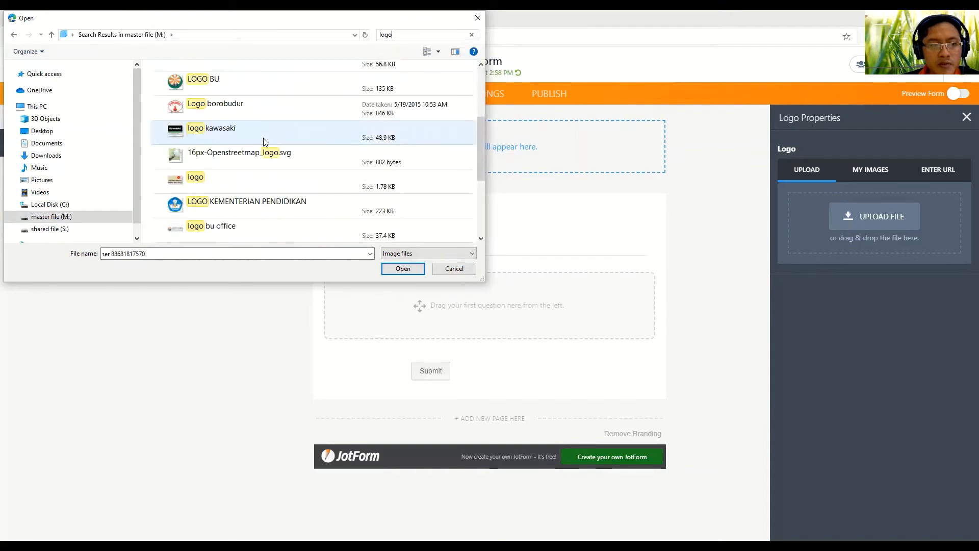
pyautogui.scroll(2, 265, 142)
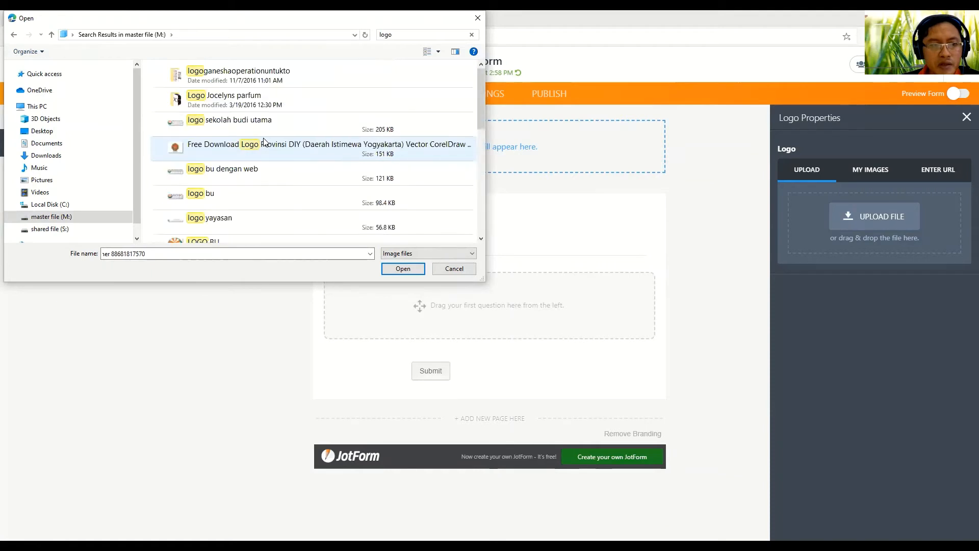
pyautogui.click(257, 129)
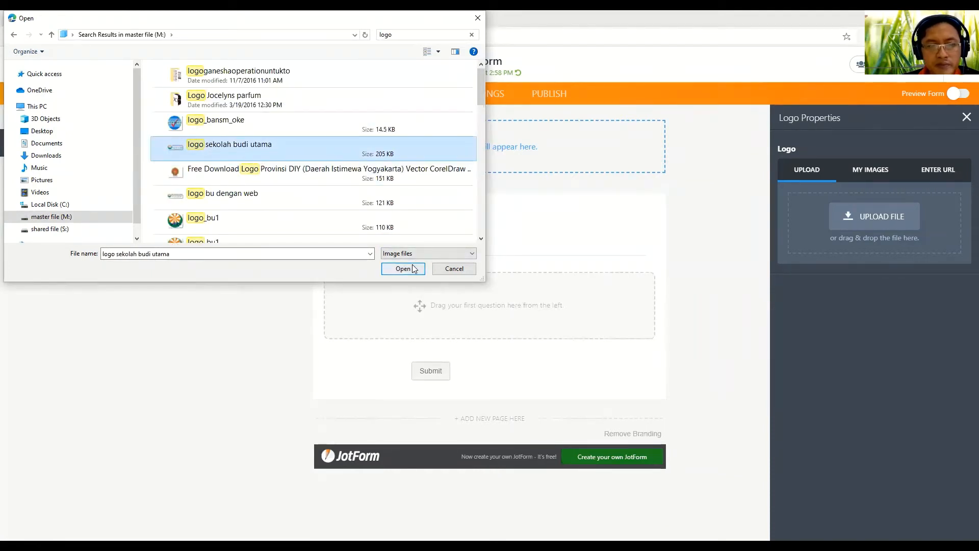
pyautogui.click(403, 269)
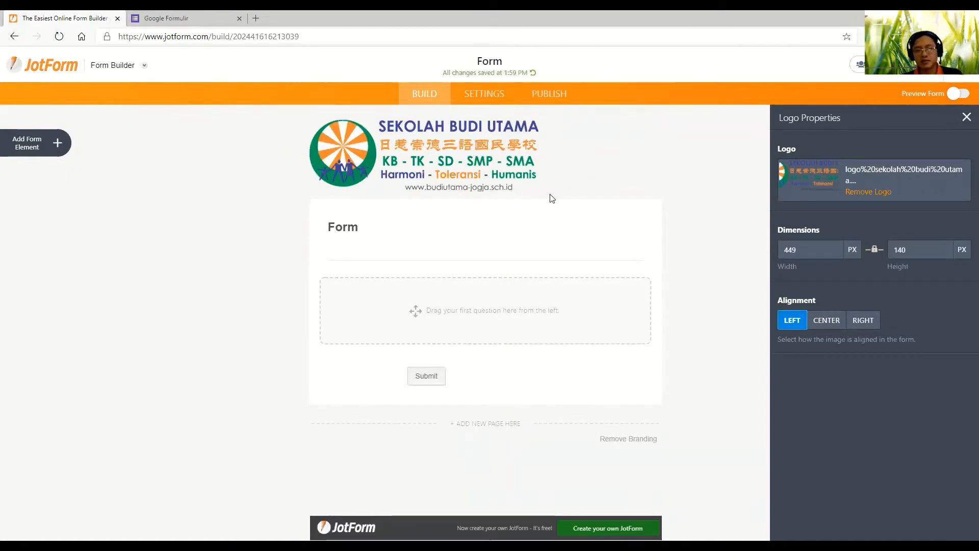
# - Replace the form's heading text with "Presensi ...."
pyautogui.click(349, 225)
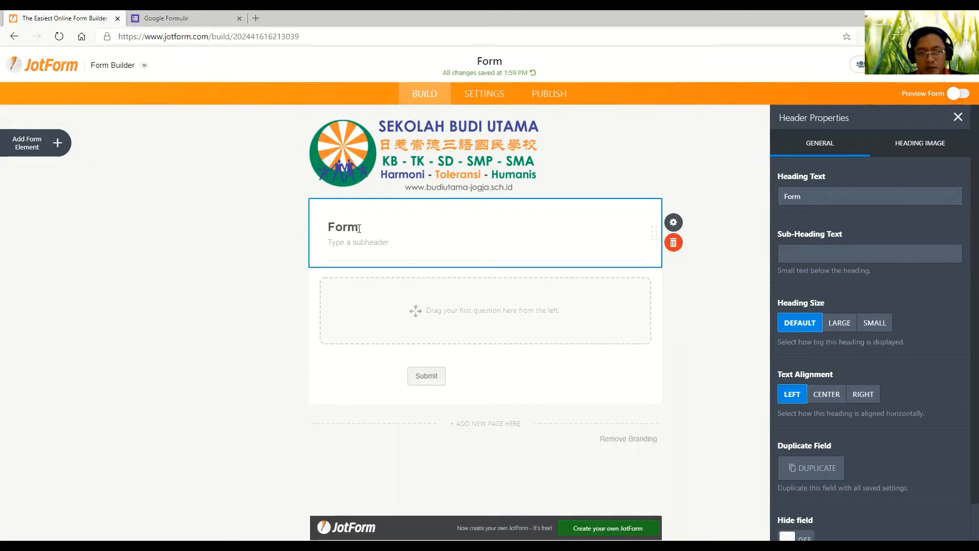
pyautogui.moveTo(358, 227); pyautogui.dragTo(321, 223)
pyautogui.write('Pr')
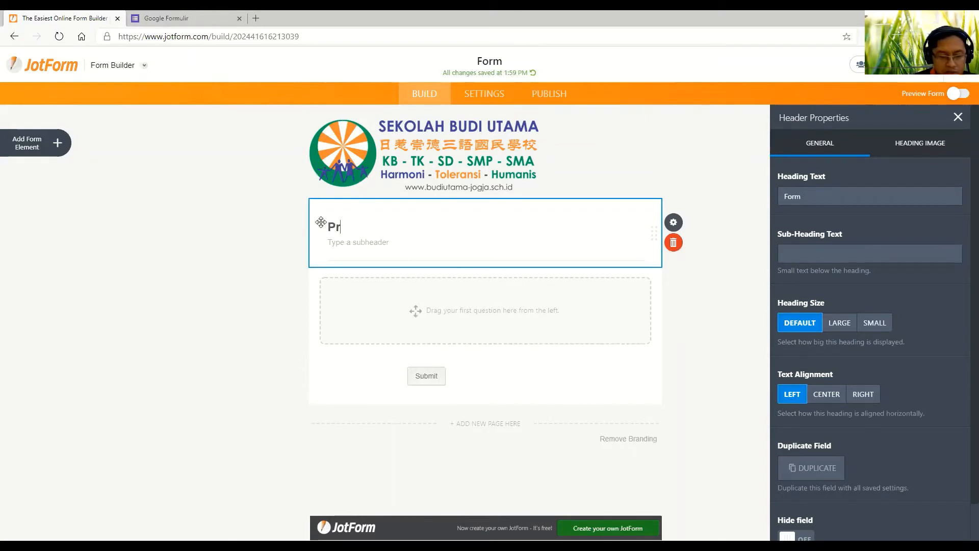
pyautogui.write('esens')
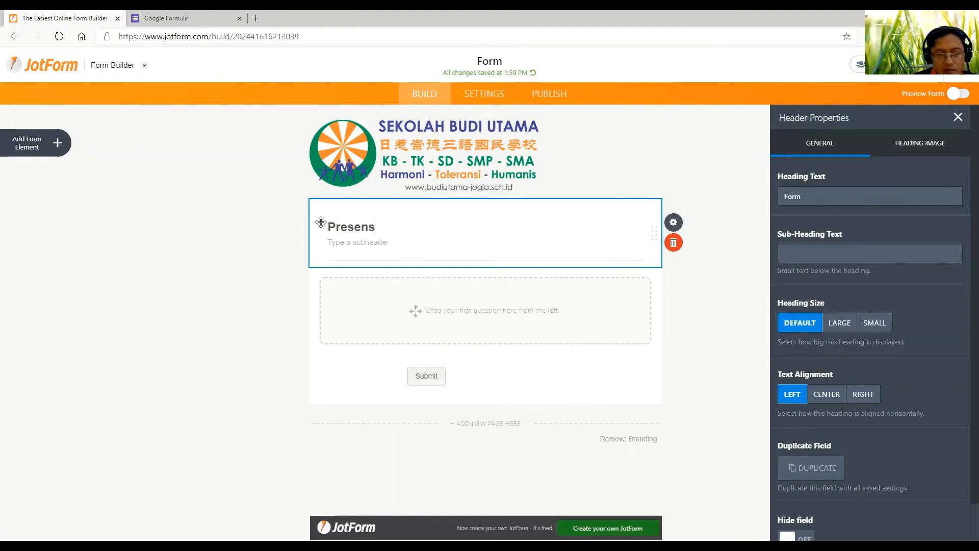
pyautogui.write('i ....')
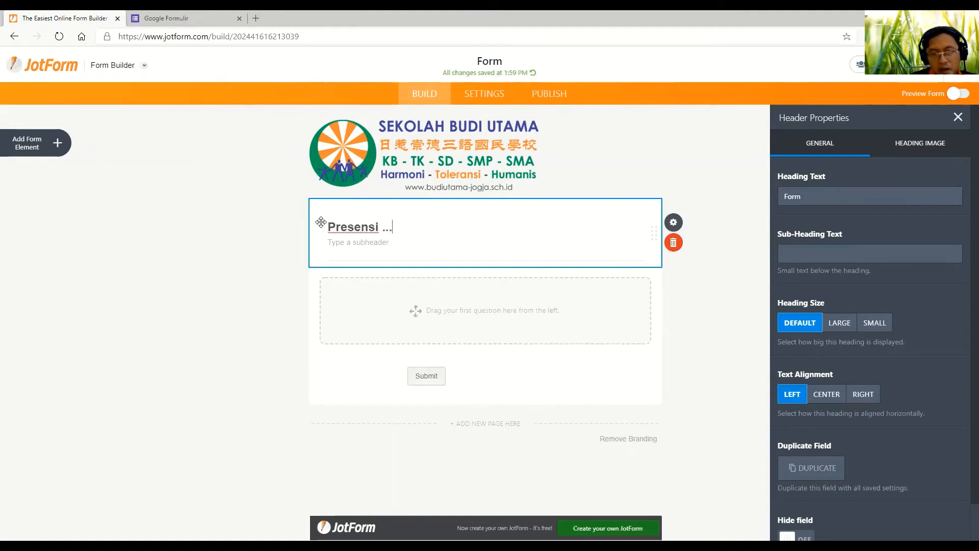
# - Add the subheading "Mohon mengisi dan menandatangani dst" below the form's heading
pyautogui.click(355, 244)
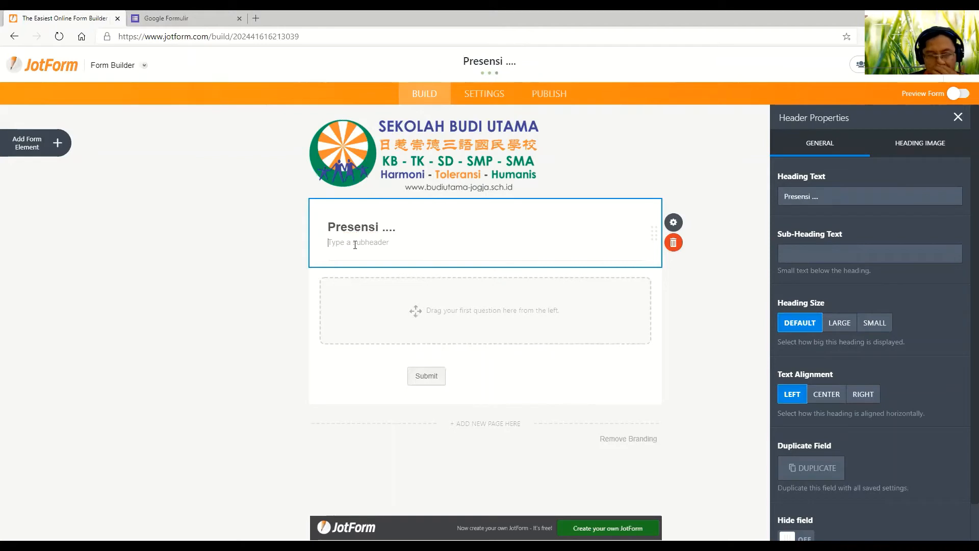
pyautogui.write('M')
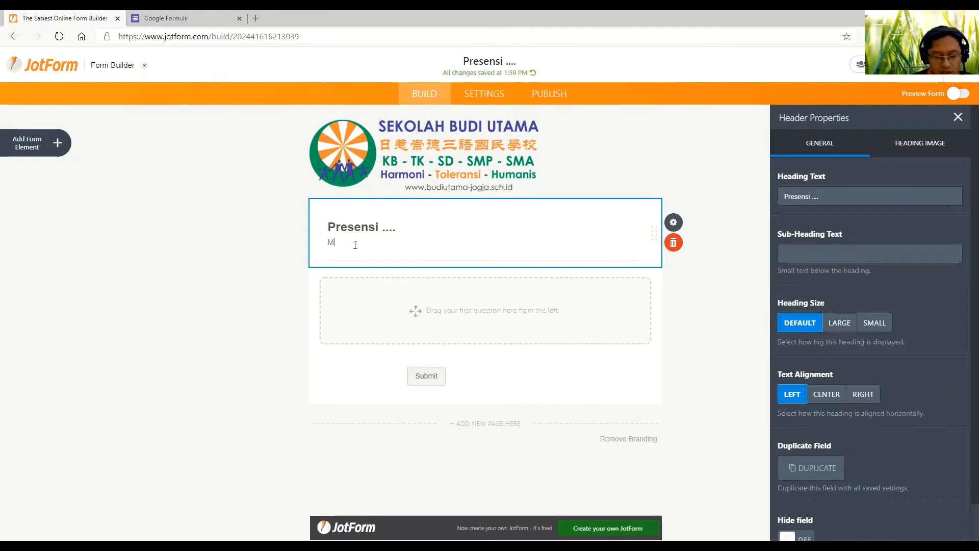
pyautogui.write('ohon ')
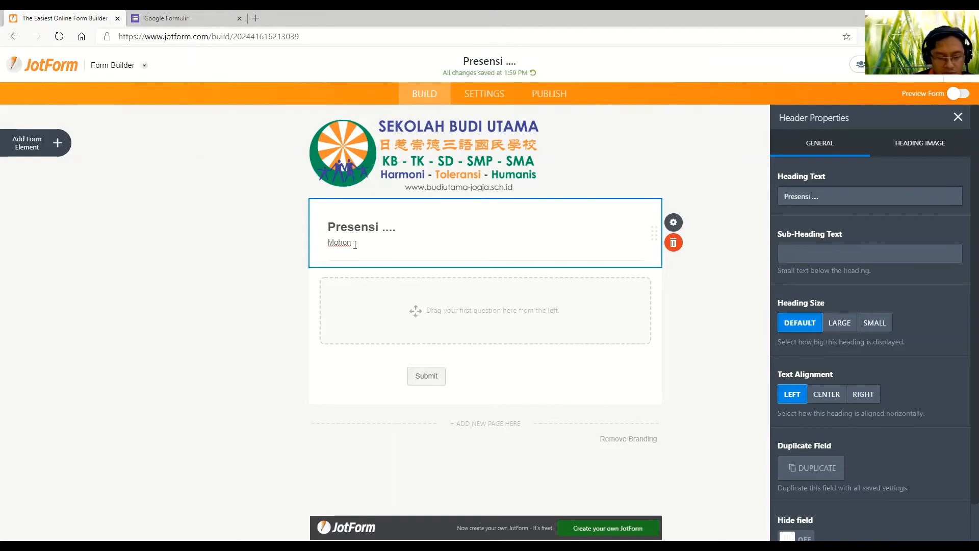
pyautogui.write('mengis')
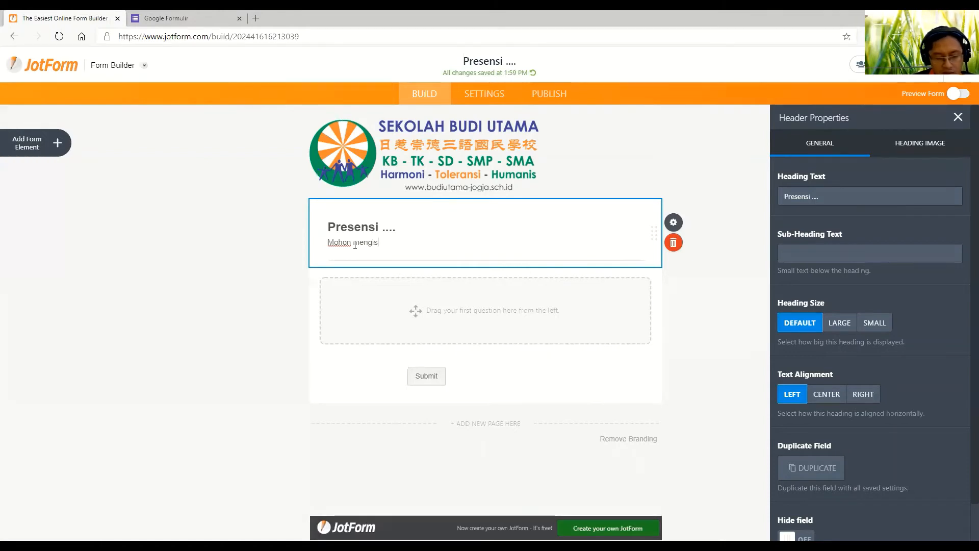
pyautogui.write('i dan me')
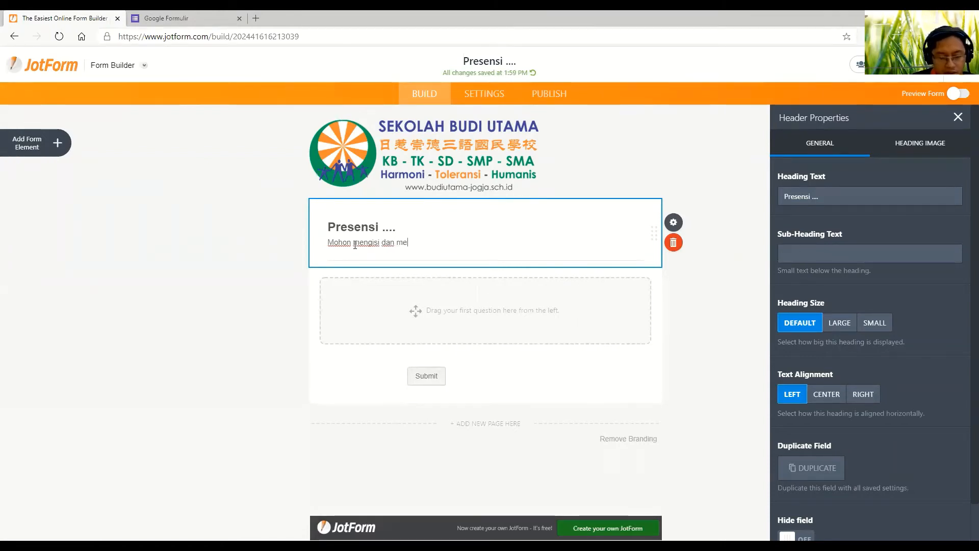
pyautogui.write('nandatang')
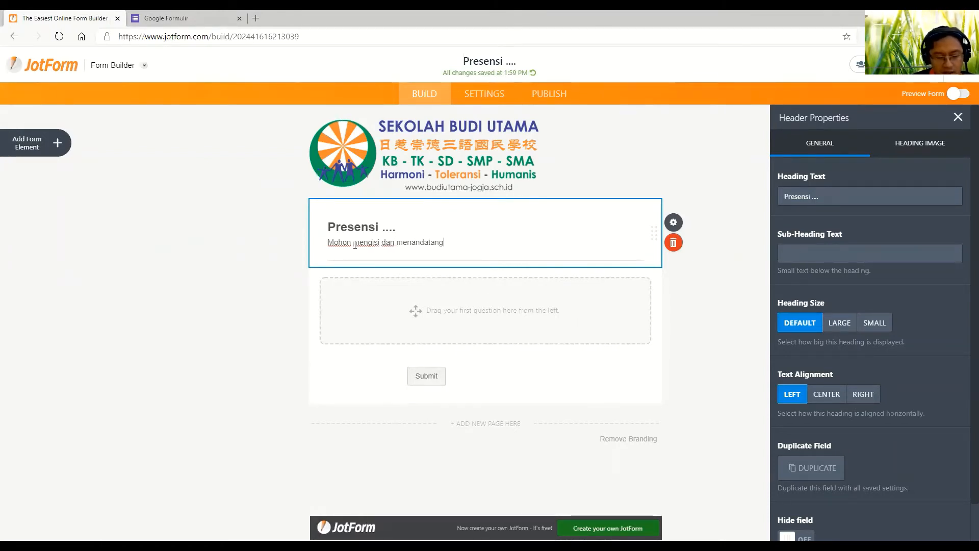
pyautogui.write('ani dst')
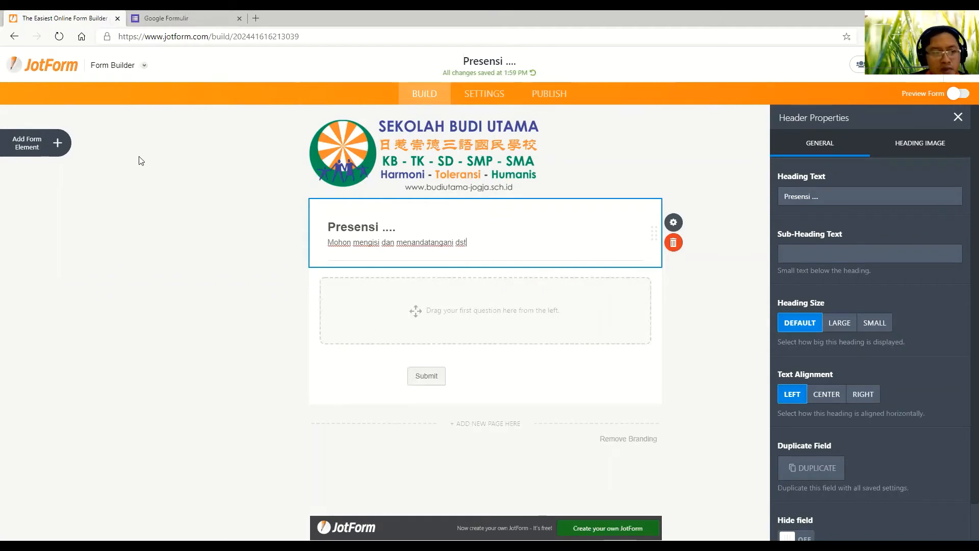
# - Add a Short Text question to the form and label it "Nama"
pyautogui.click(30, 147)
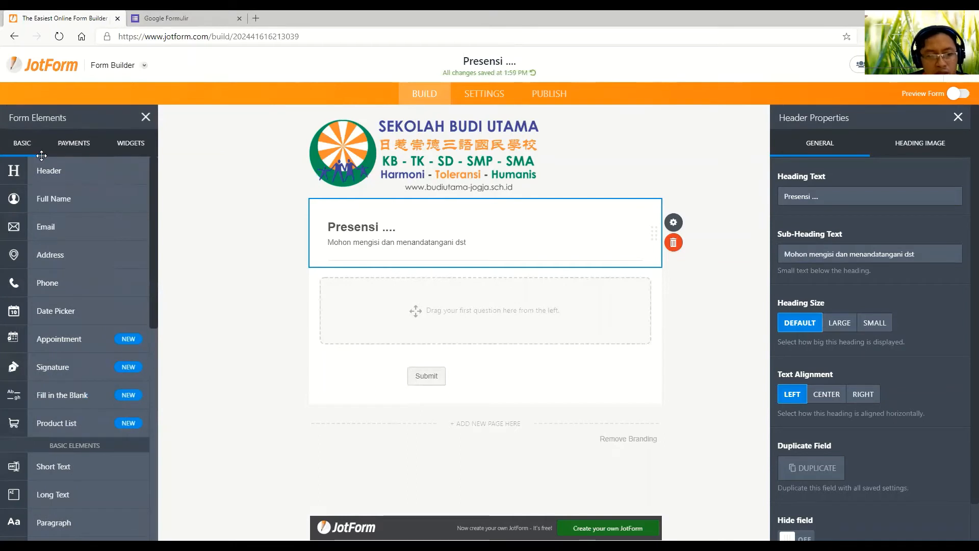
pyautogui.click(67, 467)
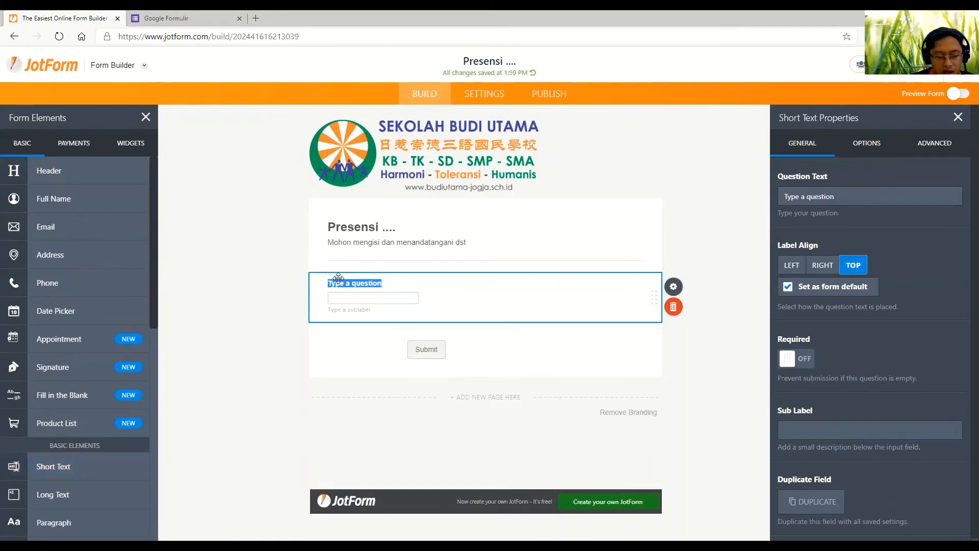
pyautogui.write('Nama')
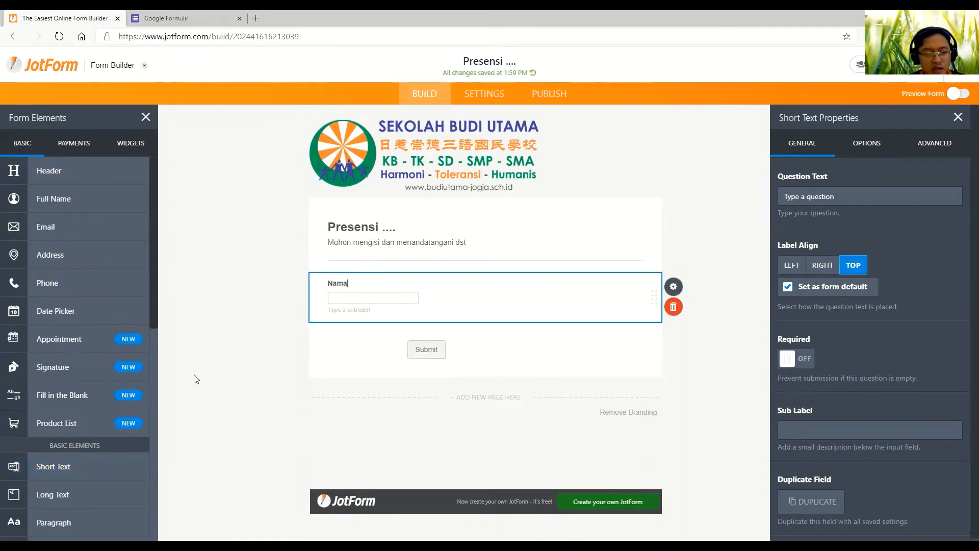
# - Add a Signature field to the form below the Nama question
pyautogui.scroll(-2, 102, 422)
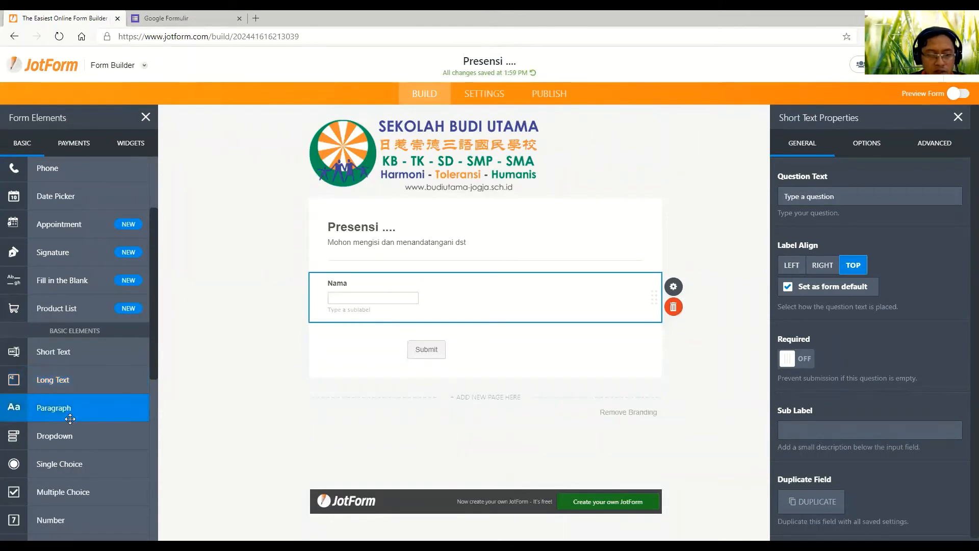
pyautogui.scroll(-2, 69, 406)
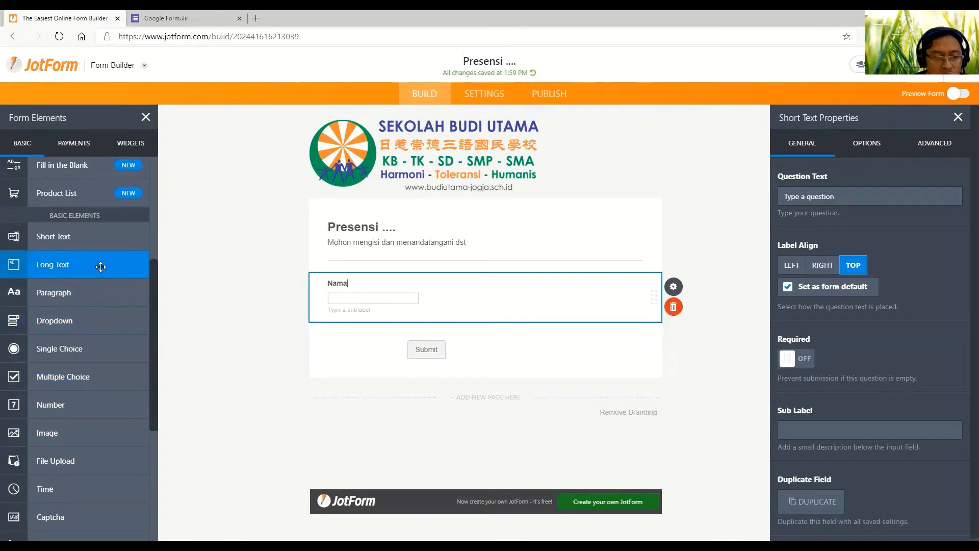
pyautogui.scroll(-5, 100, 268)
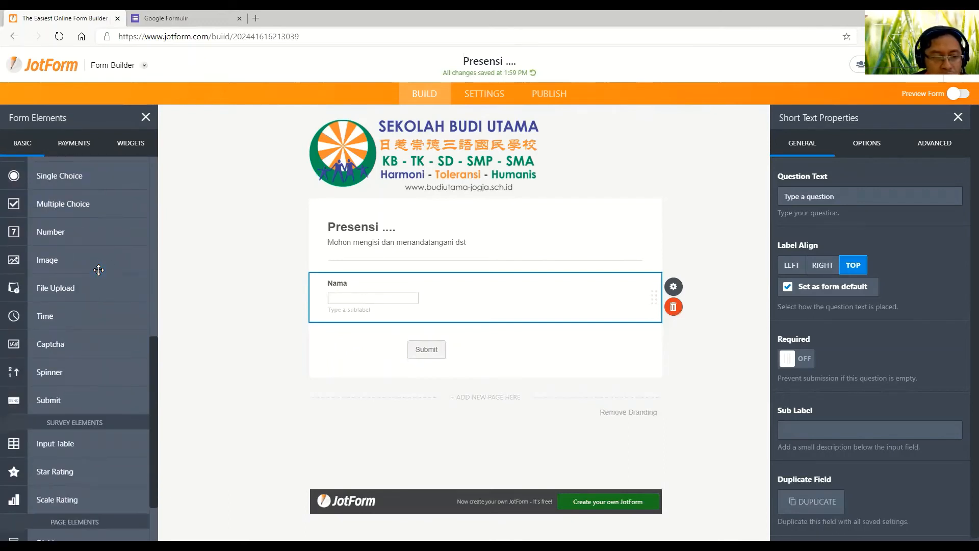
pyautogui.scroll(8, 98, 270)
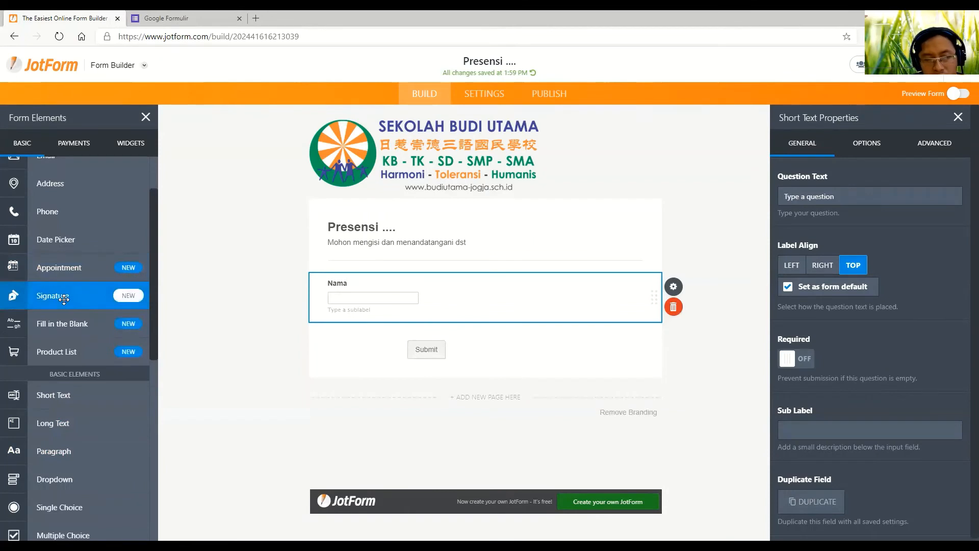
pyautogui.click(64, 300)
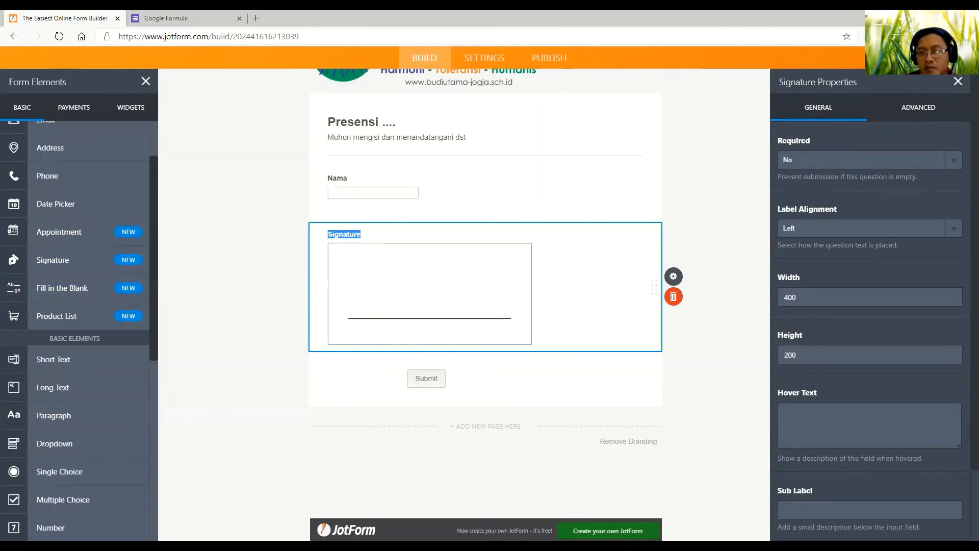
# - Preview the form and check its layout on a tablet and on a phone
pyautogui.click(952, 57)
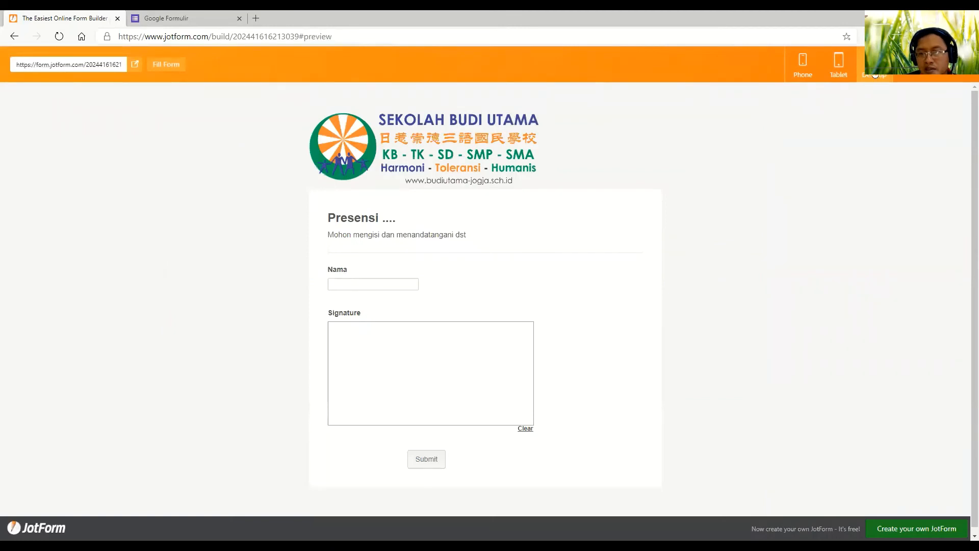
pyautogui.click(838, 65)
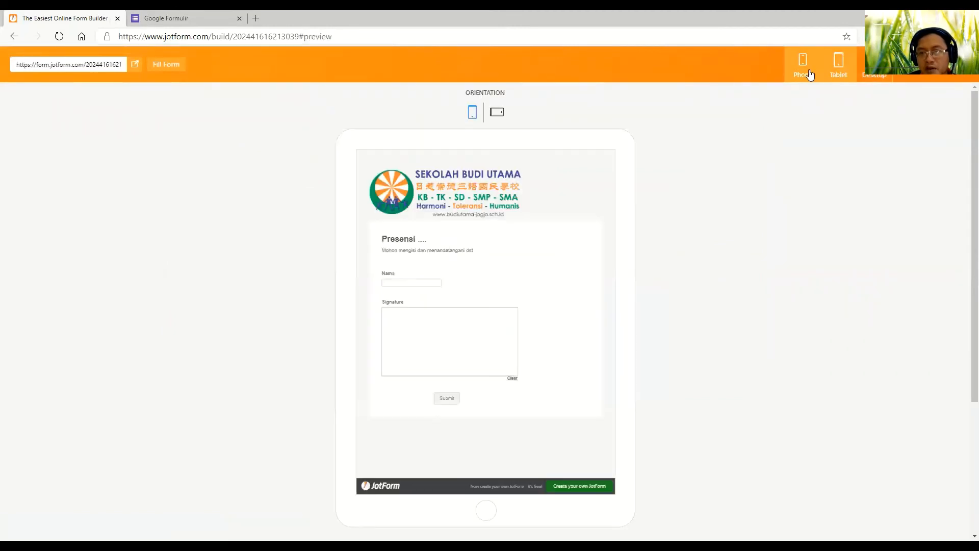
pyautogui.click(810, 74)
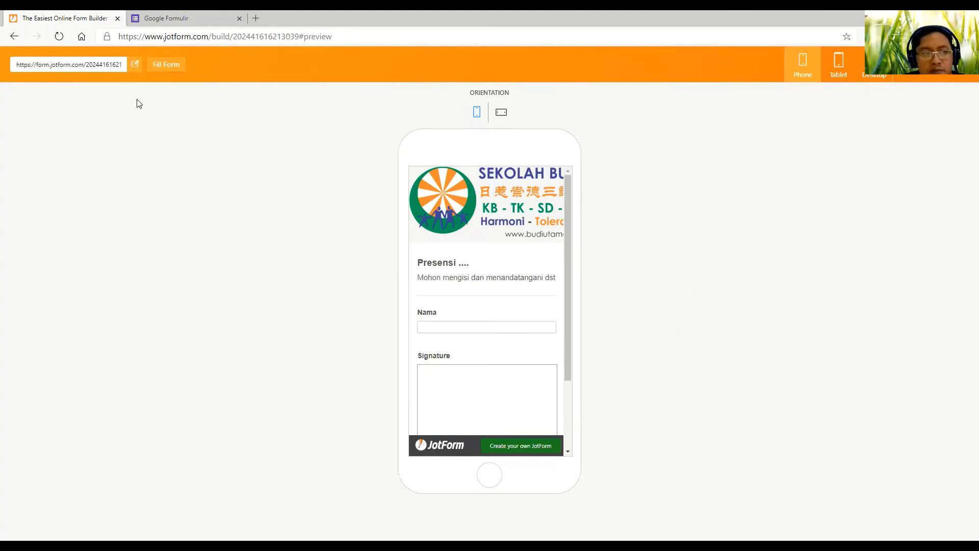
# - Return to the forms list, open "PRESENSI KEHADIRAN WORKSHOP PENYUSUNAN KURIKULUM SMP BUDI UTAMA T.A 2020/2021" for editing and review its fields
pyautogui.click(11, 44)
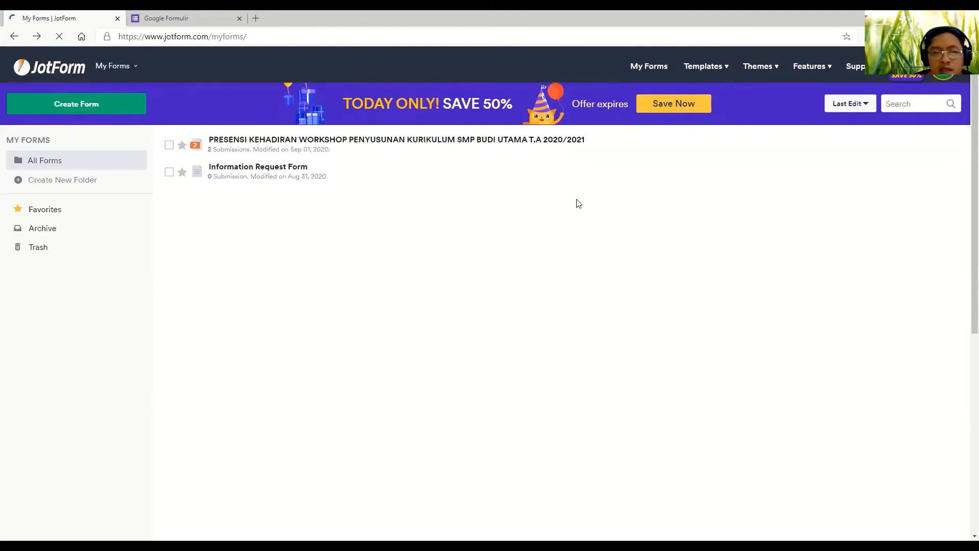
pyautogui.click(433, 153)
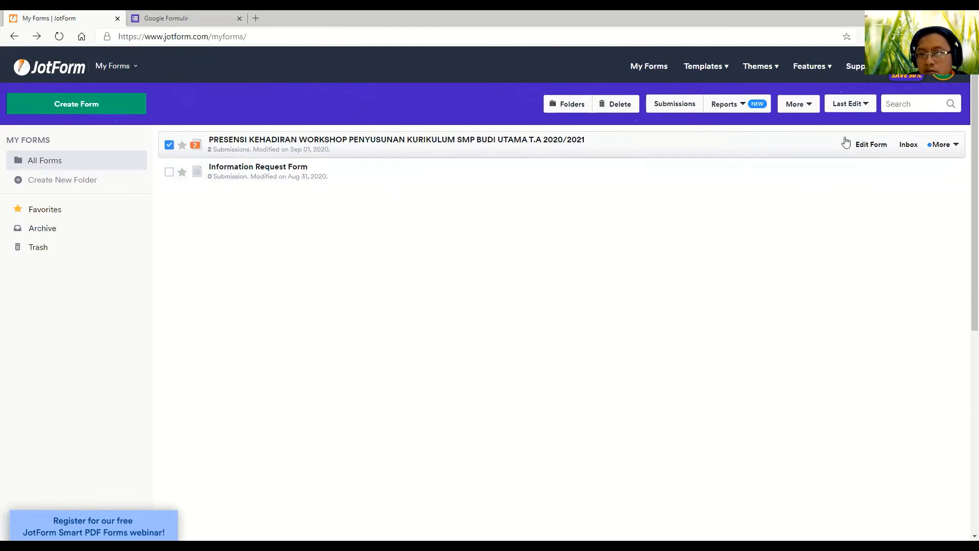
pyautogui.scroll(-5, 768, 169)
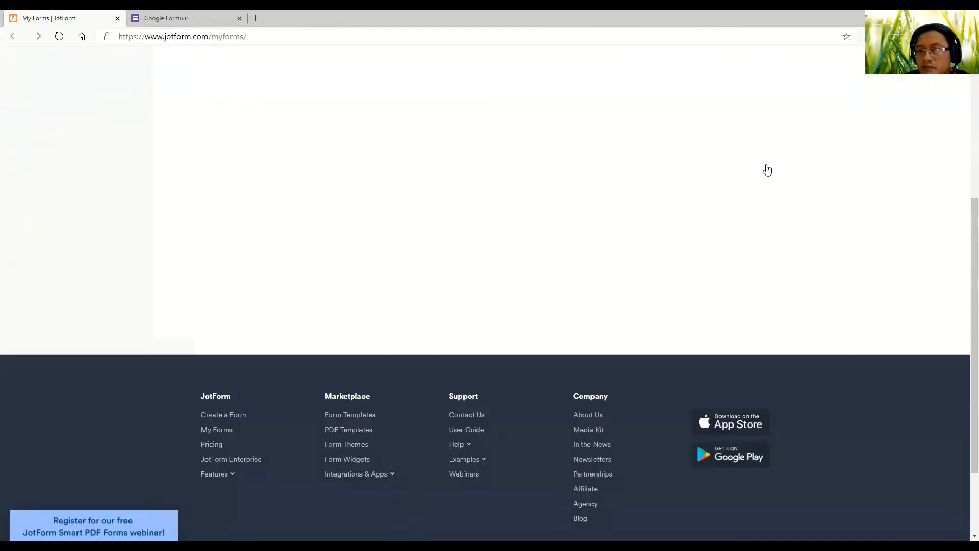
pyautogui.scroll(3, 768, 170)
pyautogui.scroll(1, 767, 170)
pyautogui.scroll(-3, 767, 169)
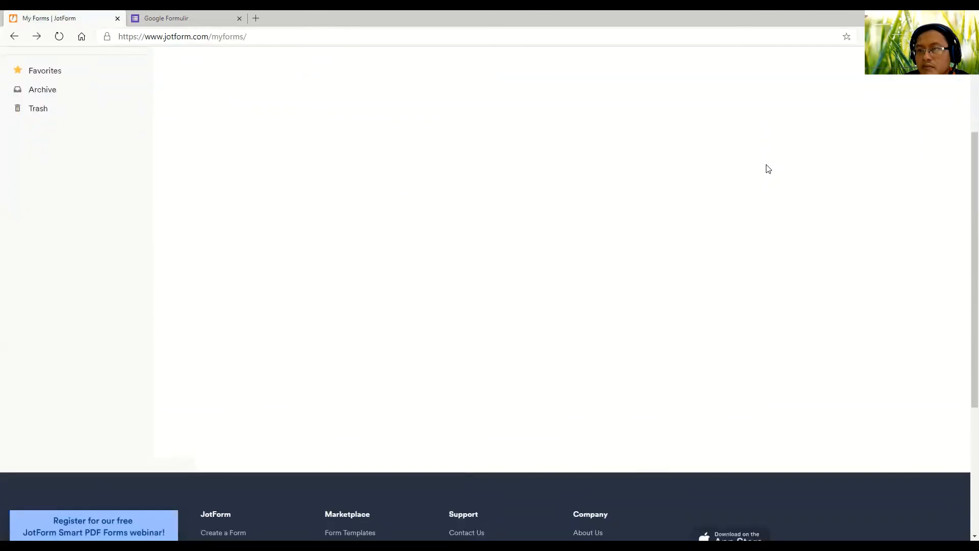
pyautogui.scroll(3, 768, 169)
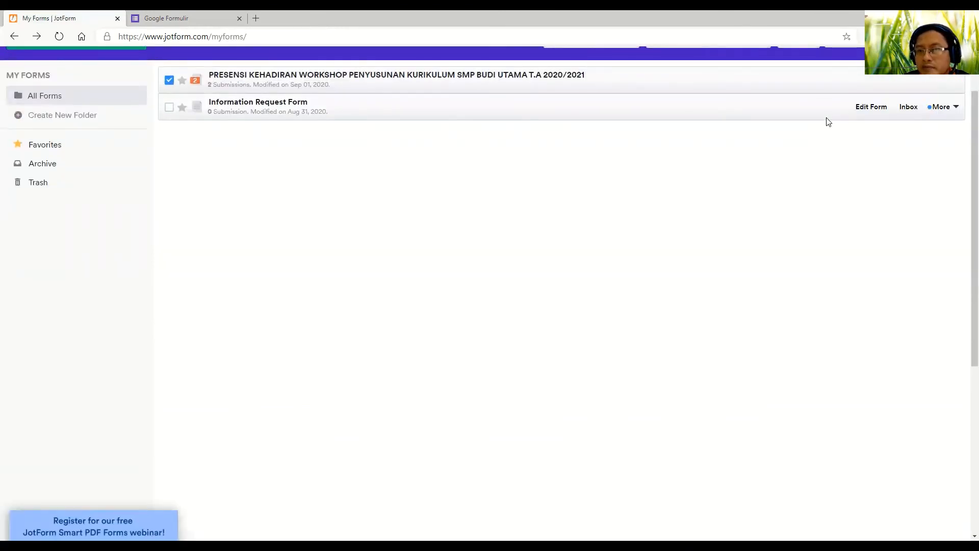
pyautogui.scroll(1, 752, 135)
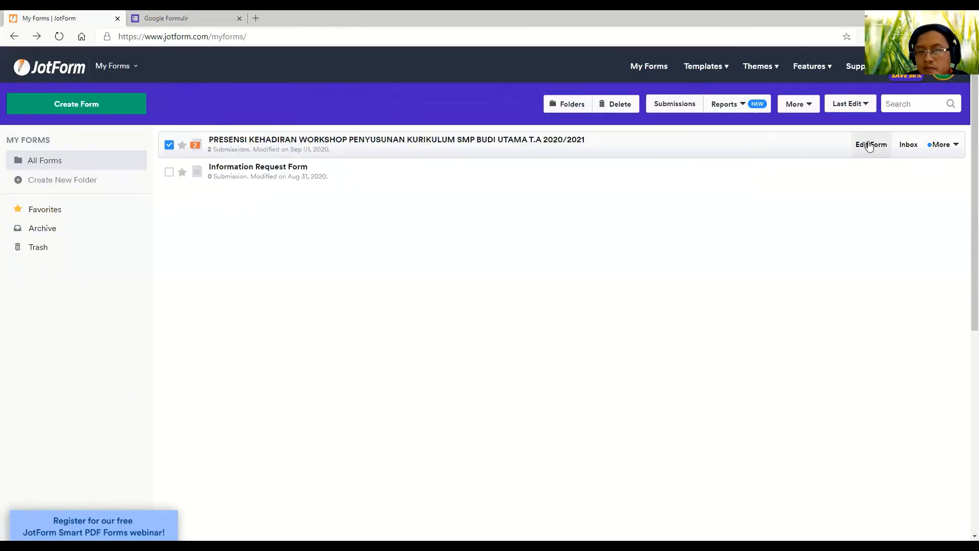
pyautogui.click(869, 145)
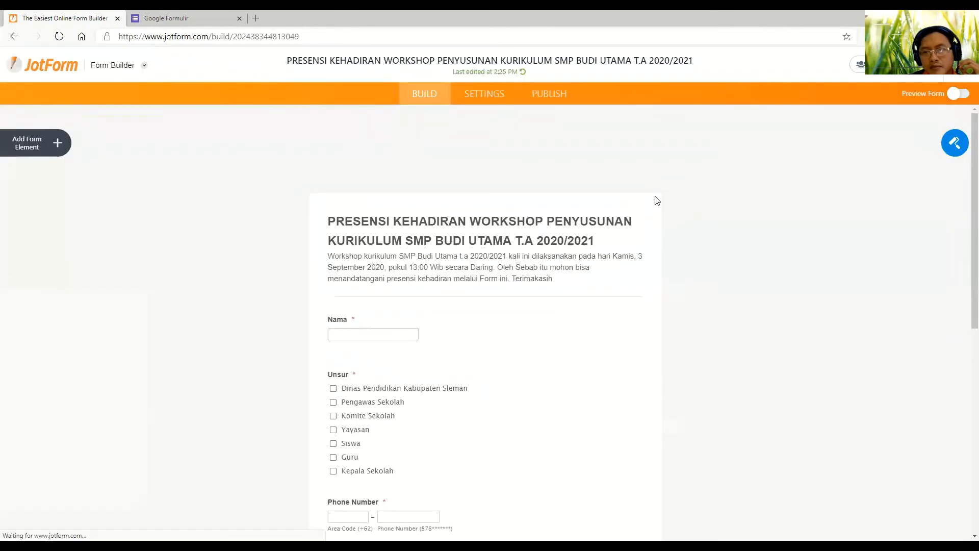
pyautogui.scroll(-1, 655, 197)
pyautogui.scroll(-7, 655, 196)
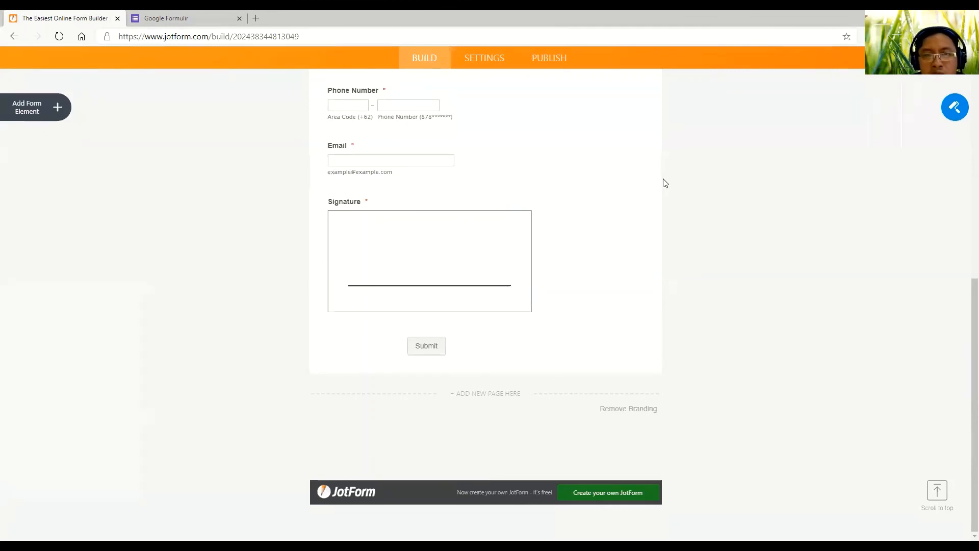
pyautogui.scroll(10, 602, 161)
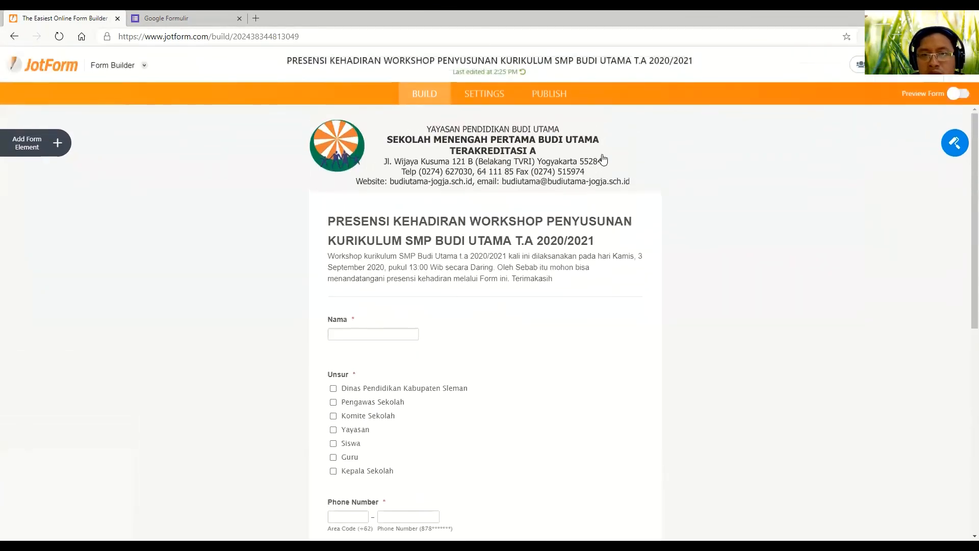